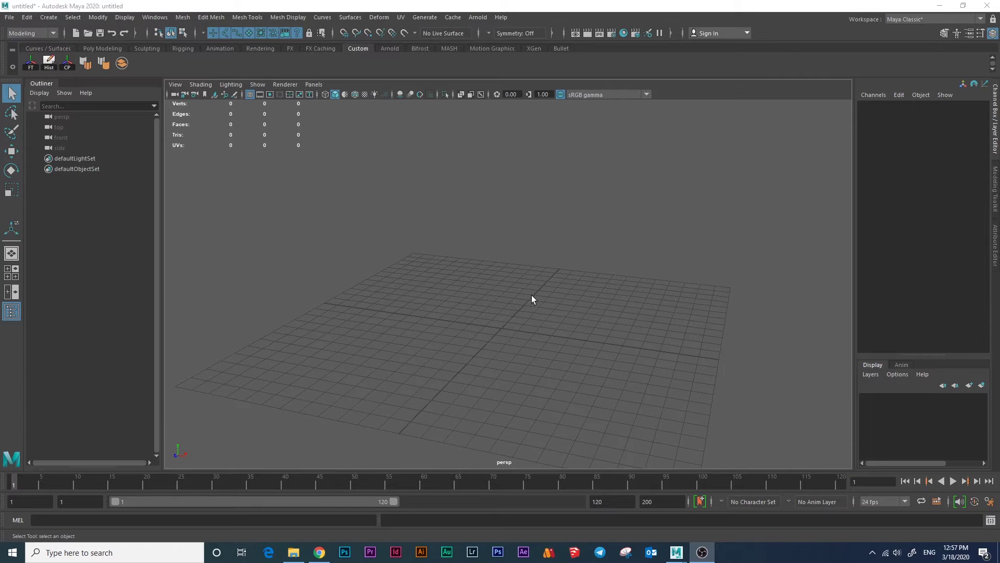
Orbit and pan over the grid, then play back the existing animation.
mouse_move(502, 329)
alt+mouse_down()
mouse_move(543, 349)
mouse_move(522, 329)
mouse_move(533, 330)
alt+mouse_up()
alt+middle_drag(533, 331, 491, 318)
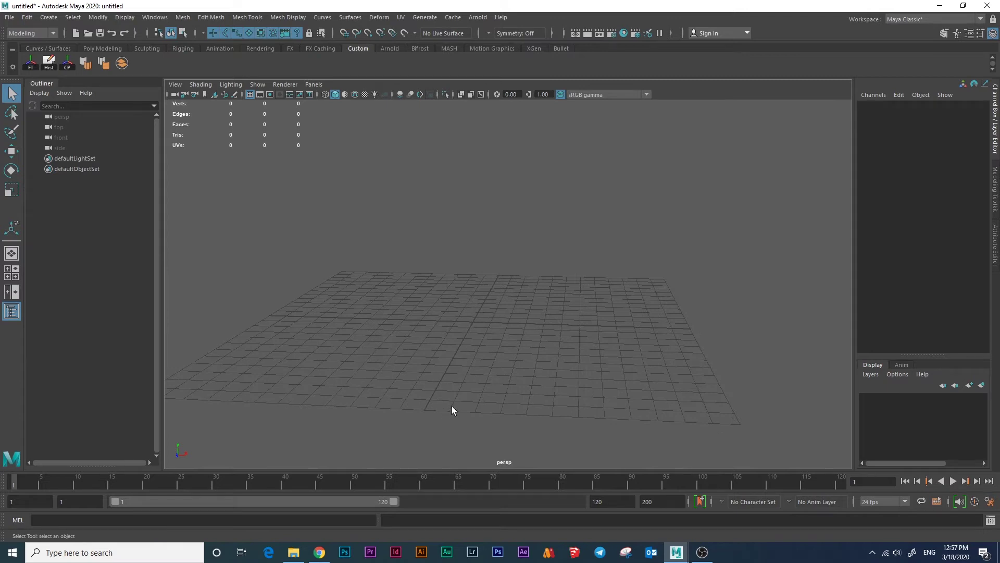
key(alt+v)
key(alt+v)
Change the playback and animation end frames from 120 to 24, keeping start frame 1.
double_click(606, 503)
key(Tab)
text(25)
key(Return)
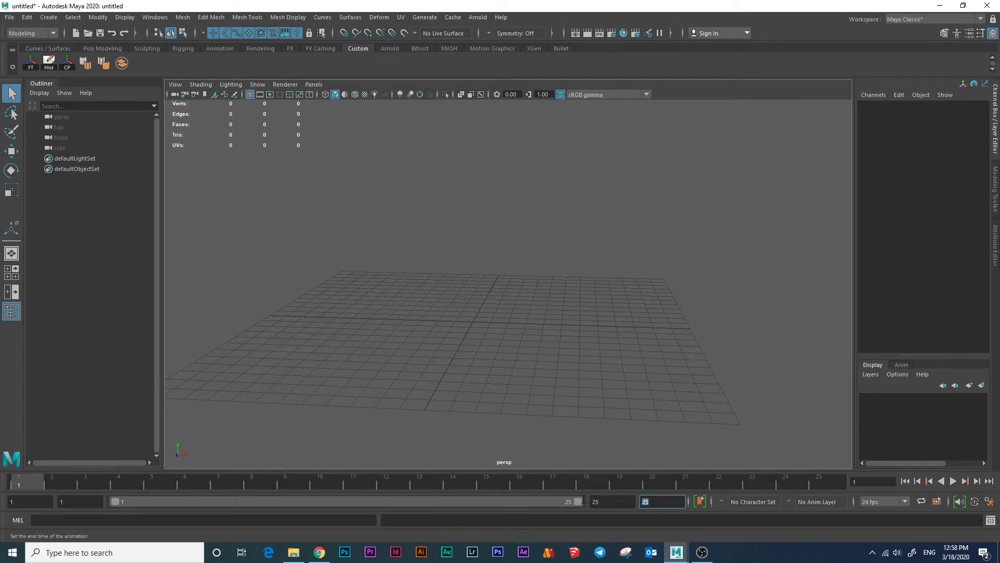
key(BackSpace)
text(4)
key(Return)
click(62, 497)
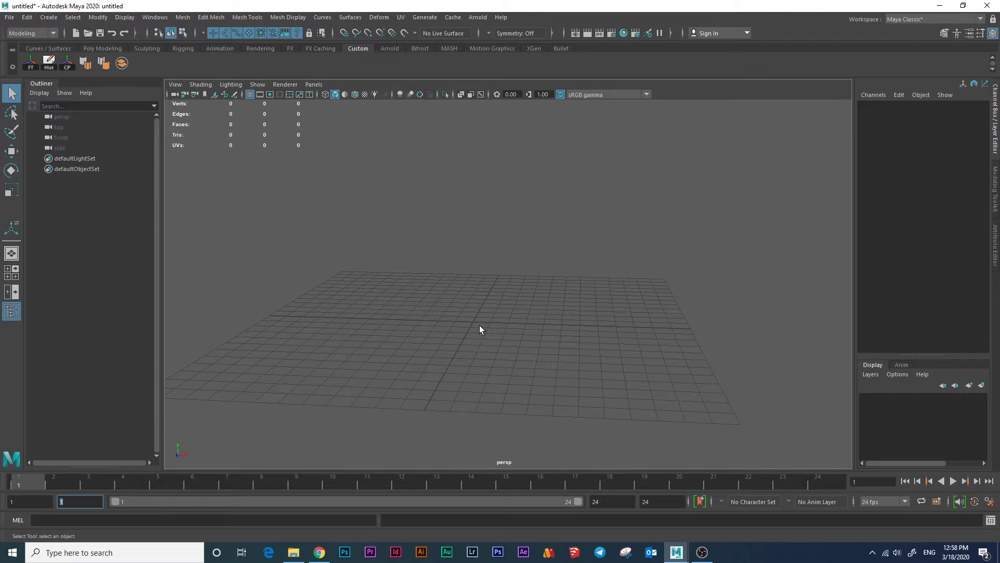
alt+drag(489, 321, 512, 346)
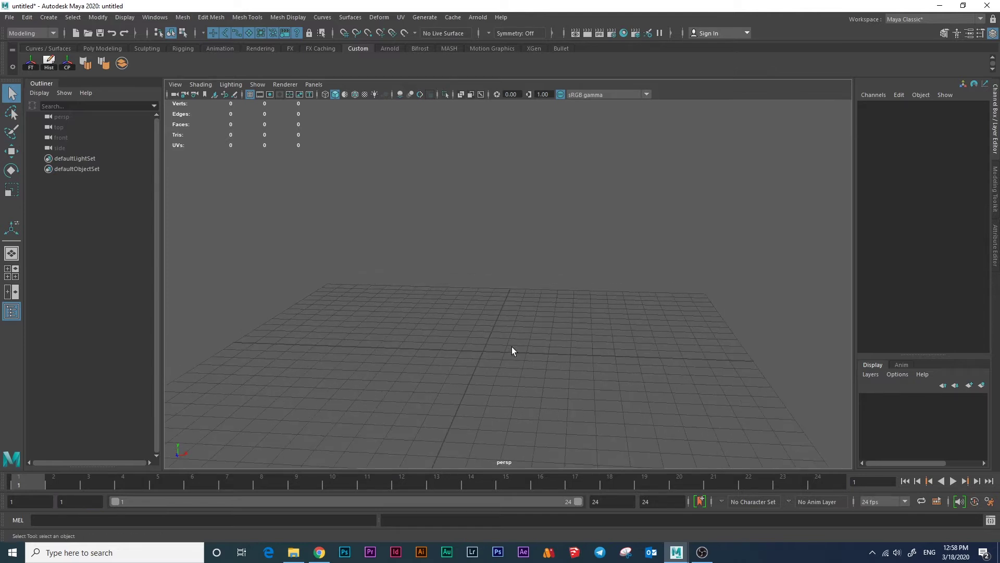
Drag out a polygon sphere near the grid centre and set its radius to 1.
shift+right_click(503, 337)
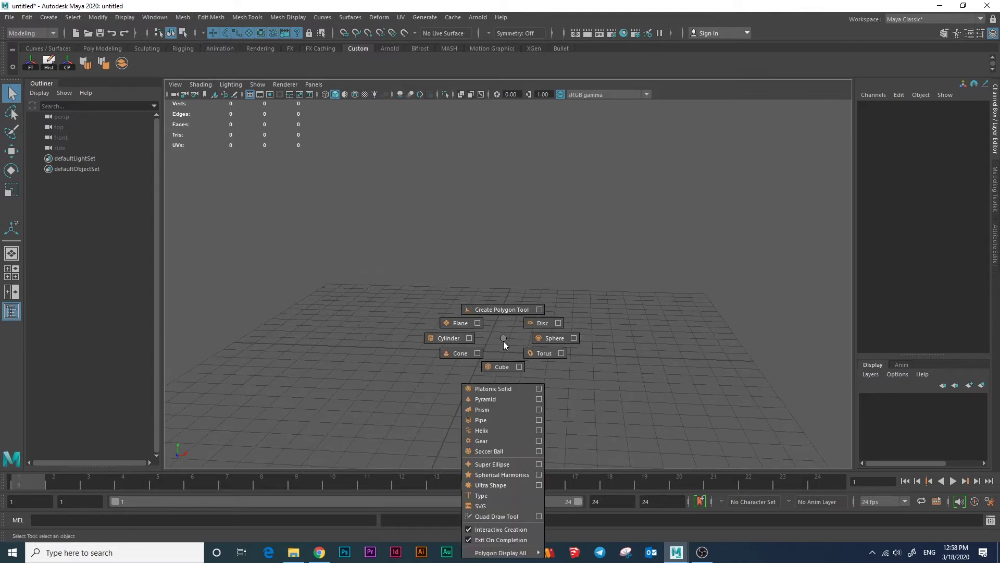
click(552, 337)
drag(492, 358, 518, 371)
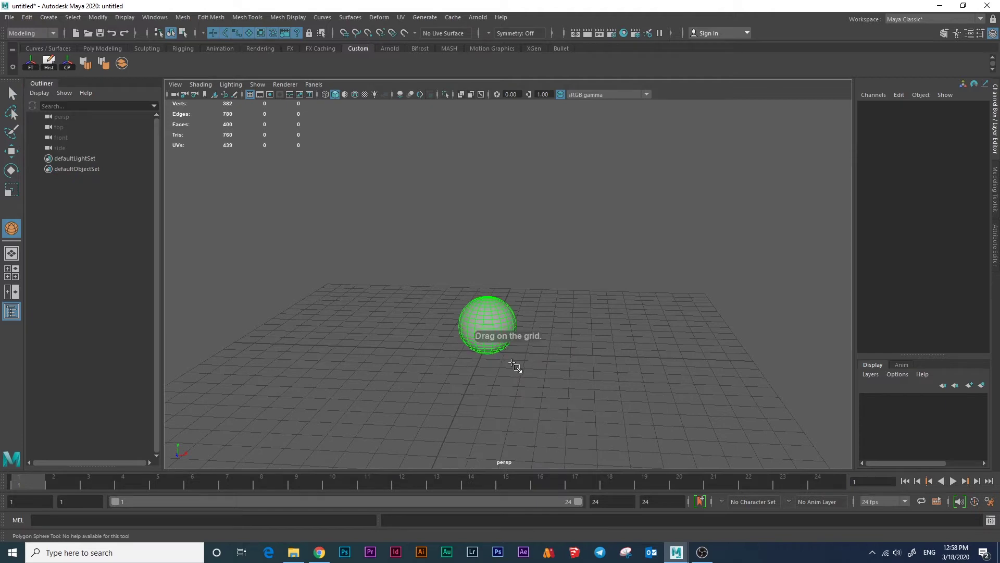
double_click(953, 229)
text(1.301)
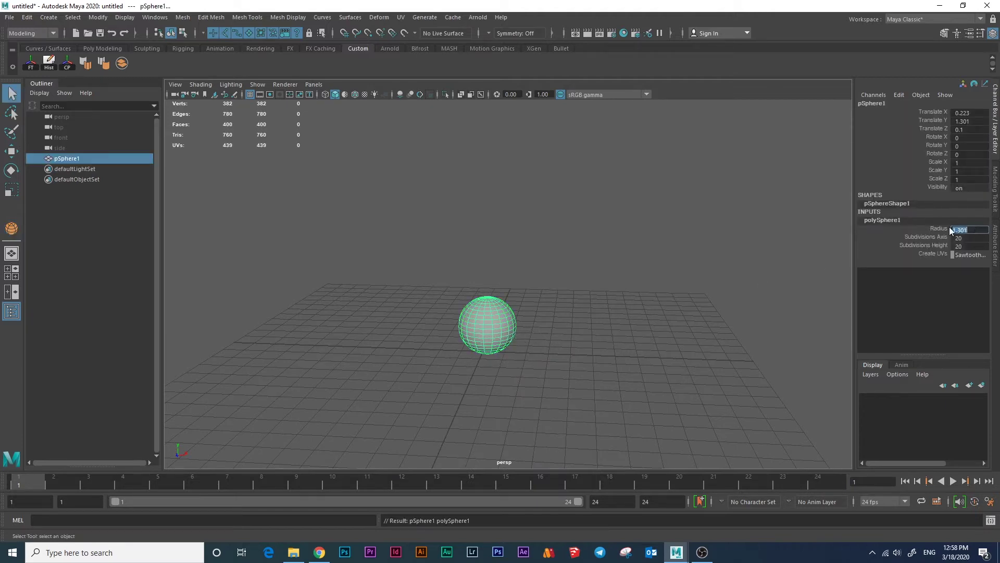
text(1)
key(Return)
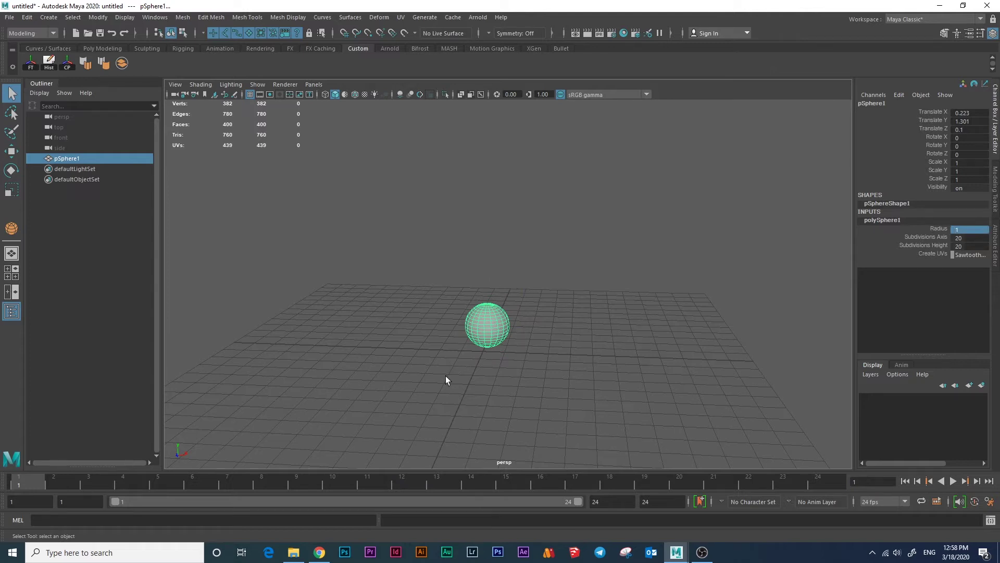
Snap the sphere's pivot onto its bottom pole vertex.
key(w)
alt+drag(521, 339, 521, 325)
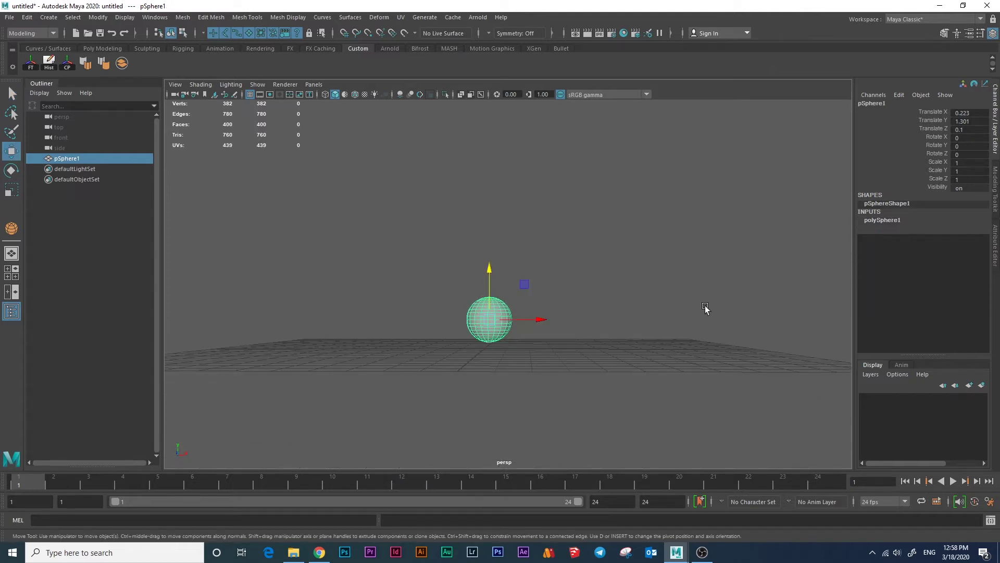
mouse_move(502, 328)
alt+mouse_down()
mouse_move(507, 273)
mouse_move(489, 339)
alt+mouse_up()
key(d)
mouse_move(499, 379)
mouse_down()
mouse_move(474, 383)
mouse_move(532, 378)
mouse_move(456, 369)
mouse_move(476, 409)
mouse_up()
scroll(524, 372, up, 2)
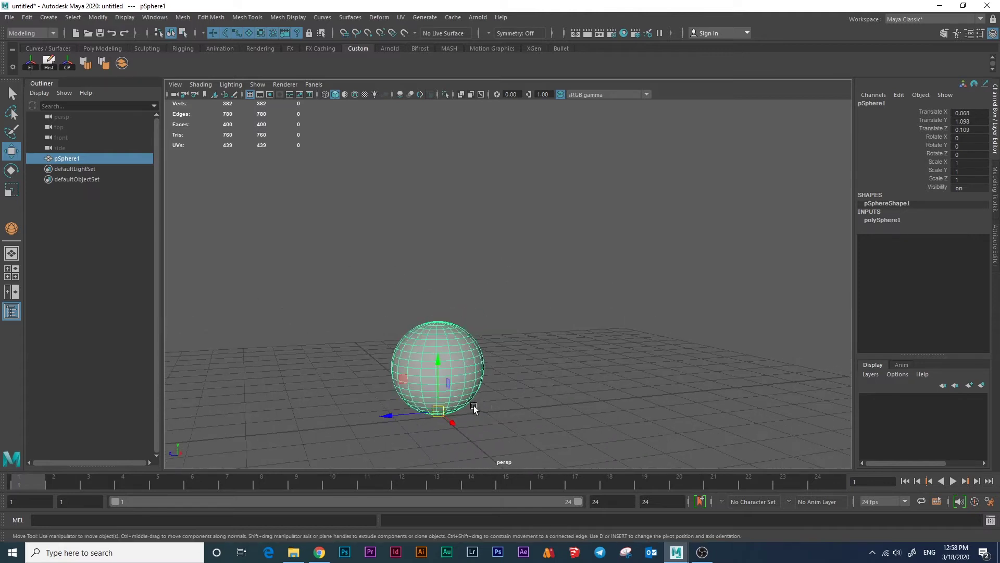
scroll(469, 326, up, 2)
scroll(470, 326, up, 2)
mouse_move(397, 328)
alt+mouse_down()
mouse_move(425, 302)
mouse_move(399, 314)
alt+mouse_up()
alt+right_drag(399, 315, 449, 306)
drag(384, 330, 380, 329)
Snap the sphere's base to the grid origin, then freeze transformations and delete history.
scroll(603, 350, down, 5)
mouse_move(603, 350)
alt+mouse_down()
mouse_move(536, 274)
mouse_move(496, 317)
mouse_move(467, 311)
alt+mouse_up()
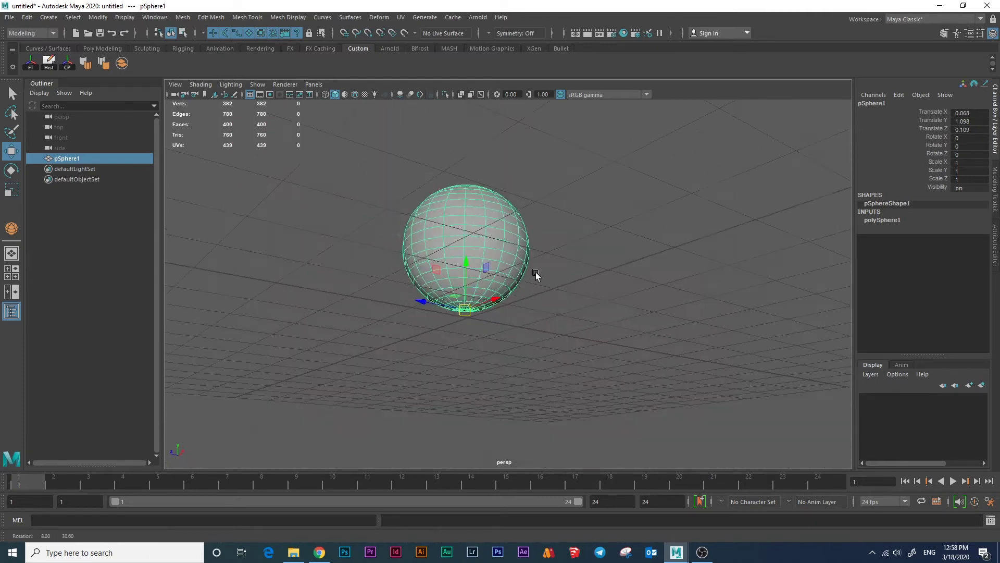
mouse_move(556, 313)
alt+mouse_down()
mouse_move(566, 310)
mouse_move(559, 346)
mouse_move(520, 285)
alt+mouse_up()
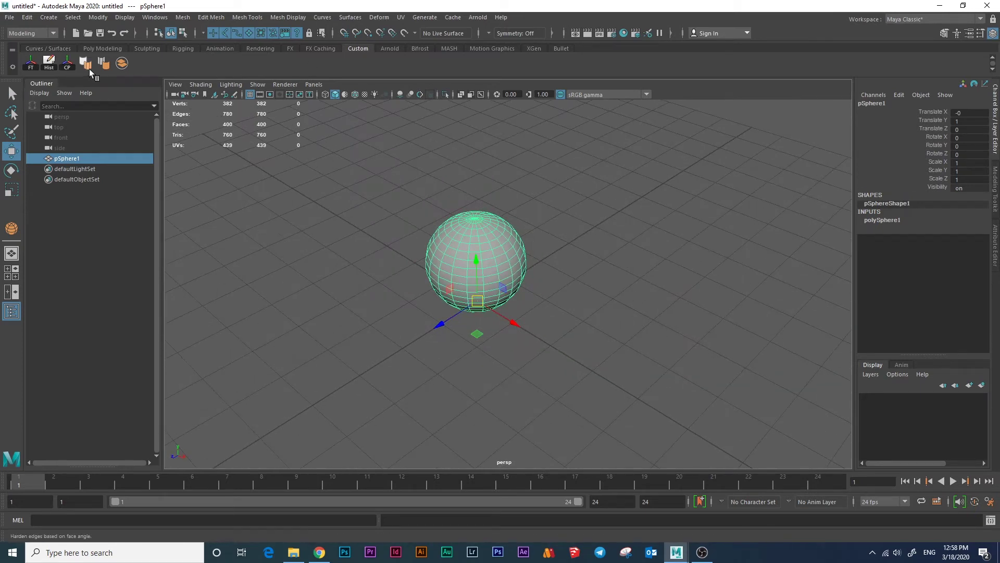
click(46, 64)
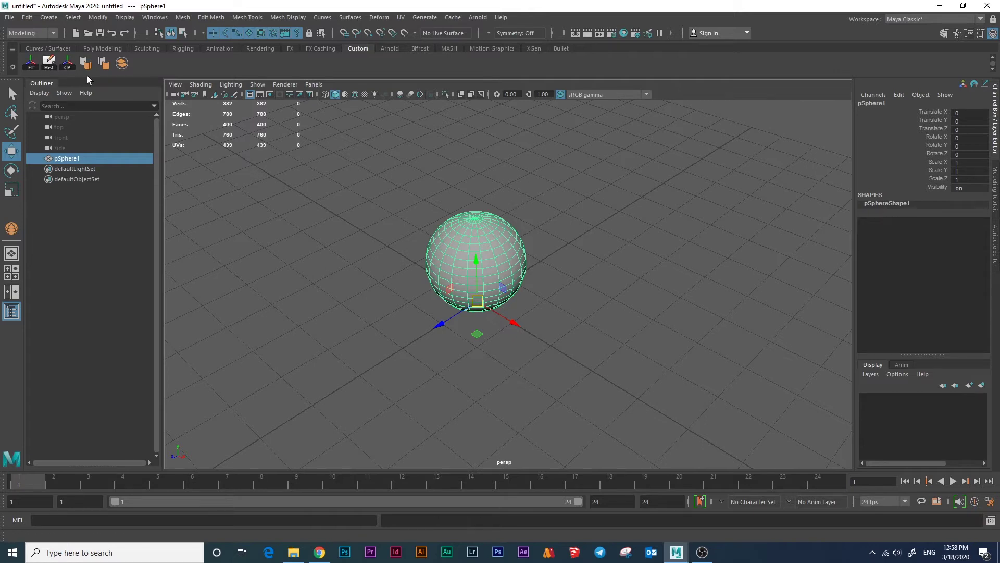
Orbit around the sphere, then play and stop the animation.
alt+drag(496, 211, 612, 232)
key(alt+v)
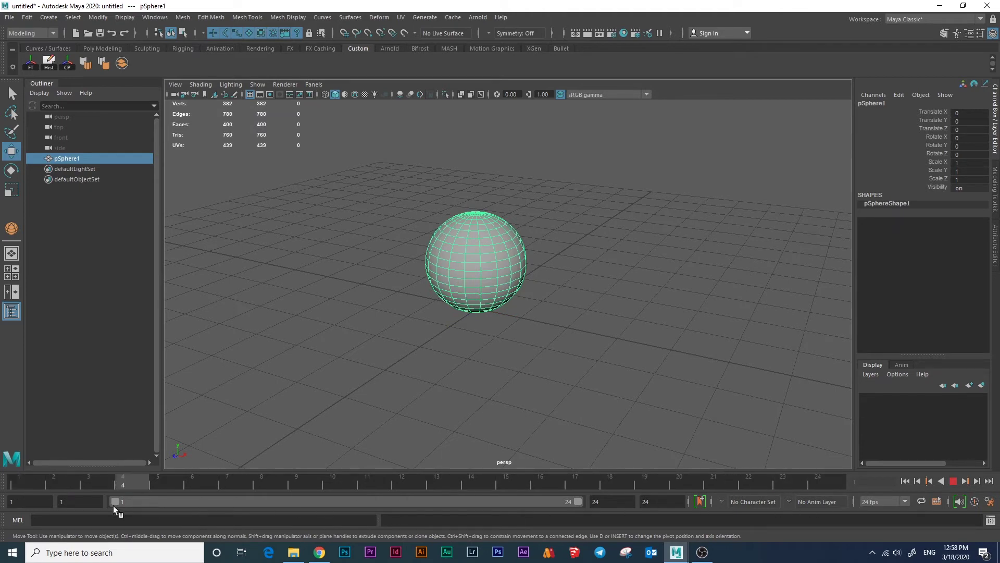
key(alt+shift+v)
Lift the sphere straight up to Translate Y 6.007.
scroll(466, 349, down, 2)
scroll(500, 336, down, 1)
scroll(514, 337, down, 1)
scroll(500, 302, down, 1)
drag(499, 263, 499, 94)
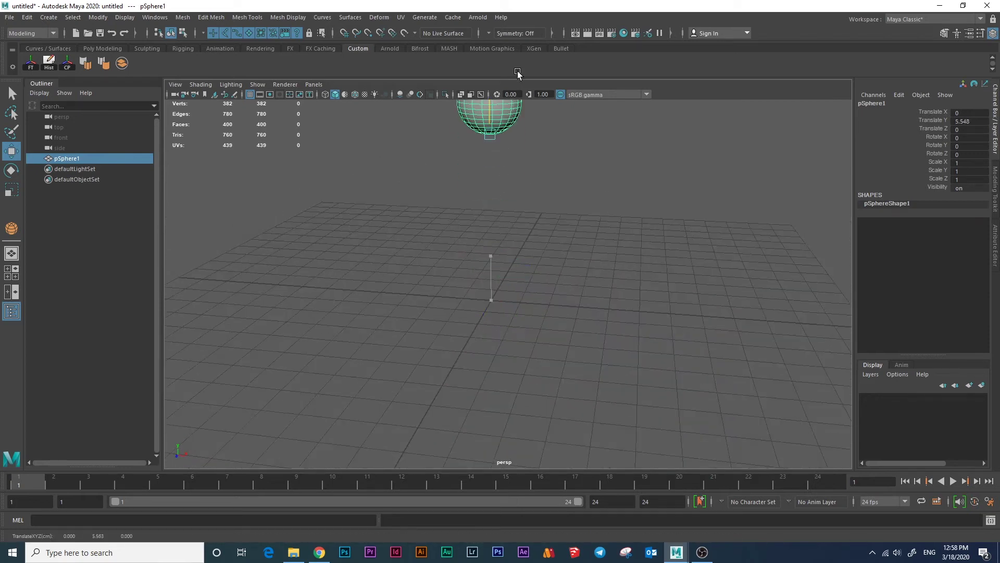
mouse_move(536, 182)
alt+mouse_down()
mouse_move(505, 215)
mouse_move(500, 171)
alt+mouse_up()
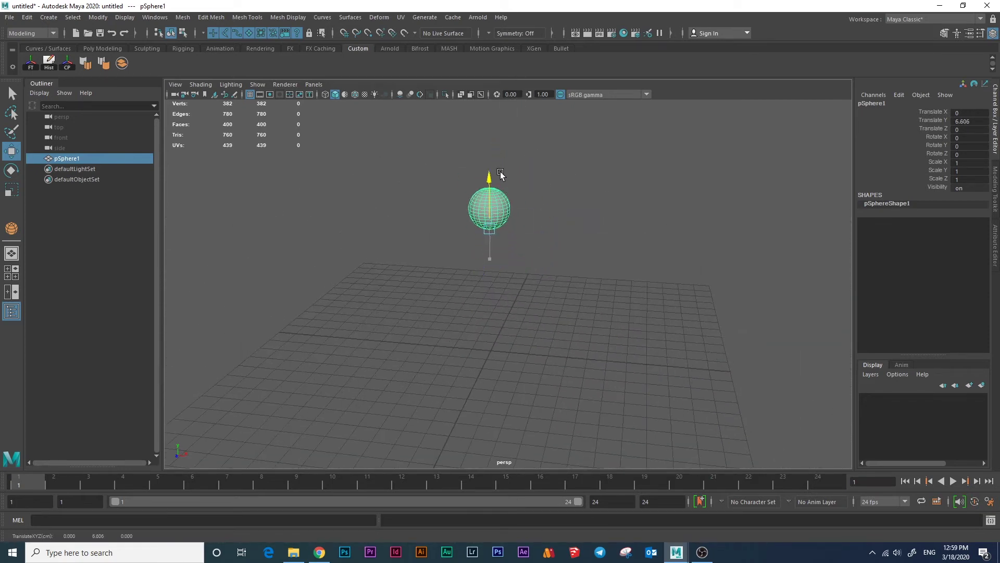
scroll(586, 280, up, 2)
click(479, 167)
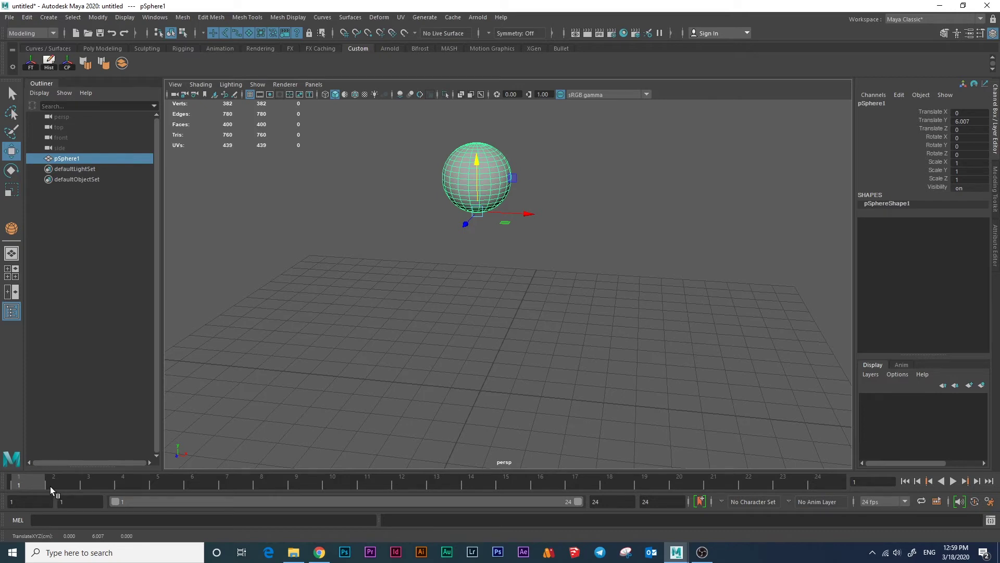
Key the raised sphere at frame 1, enable Auto Keyframe, and play the animation.
key(s)
click(17, 481)
key(alt+v)
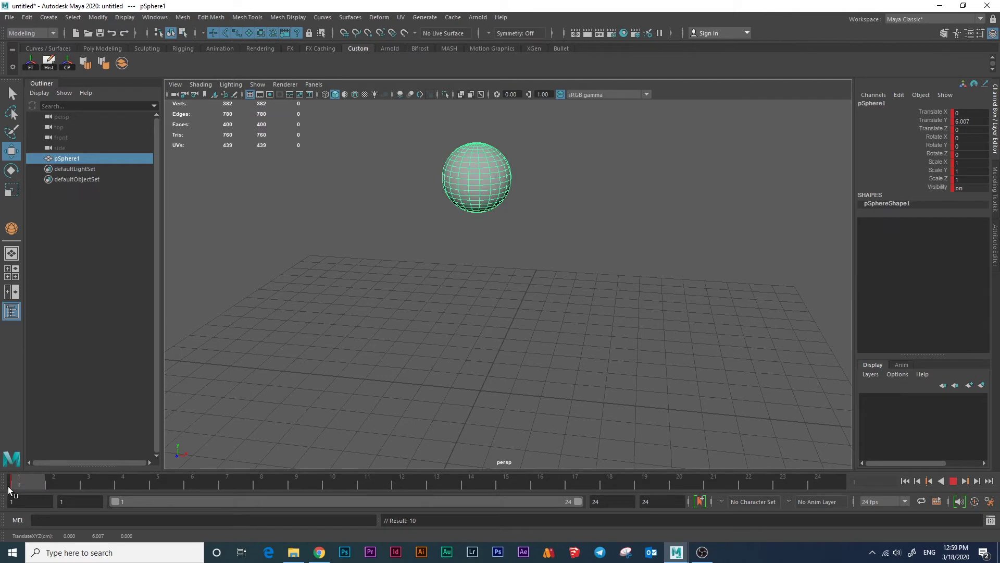
key(alt+v)
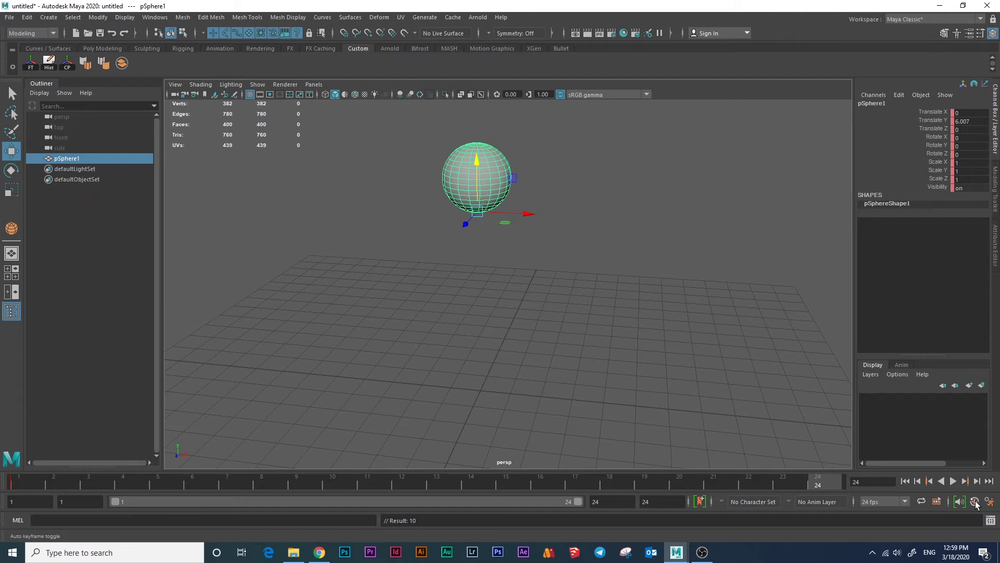
click(975, 502)
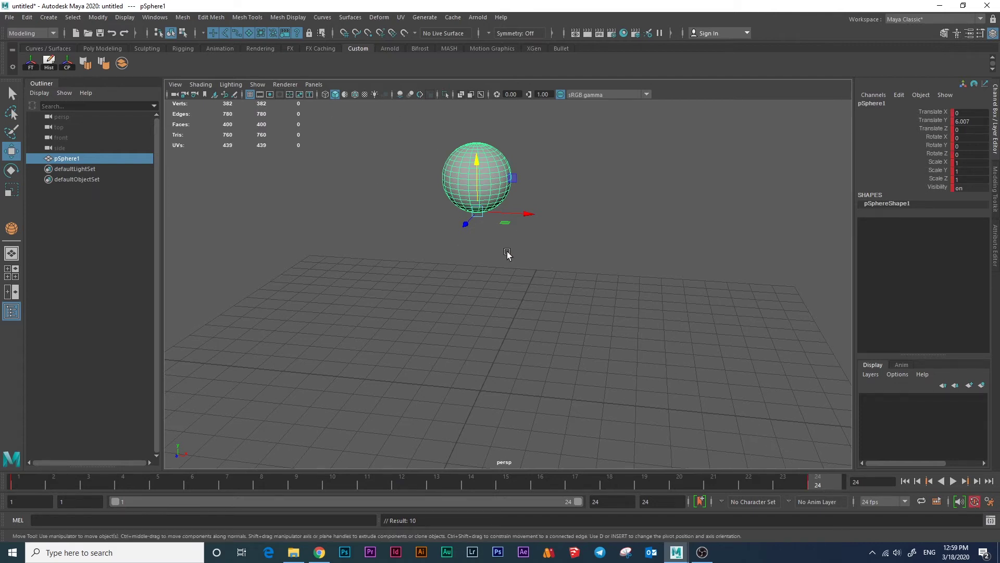
key(ctrl+z)
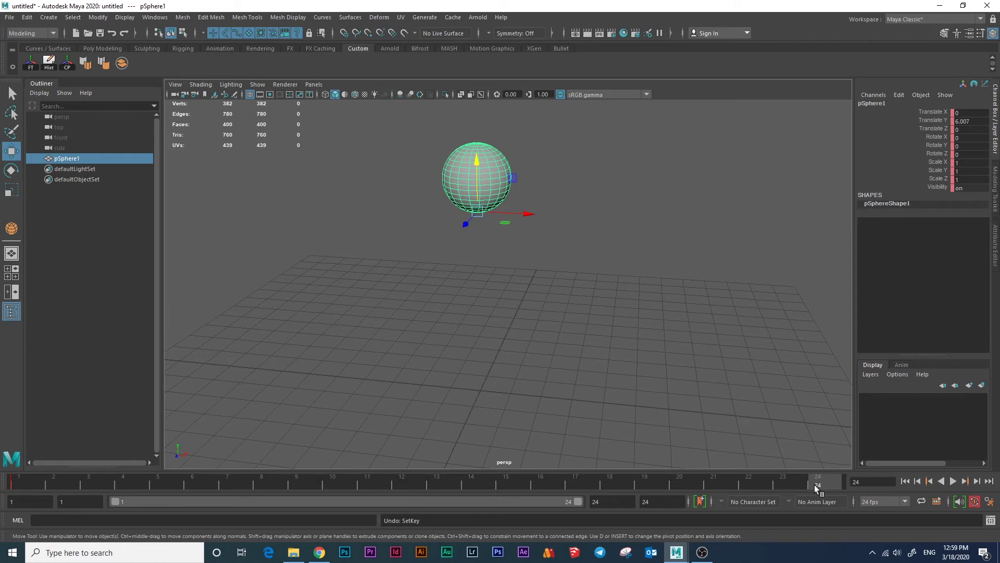
key(alt+v)
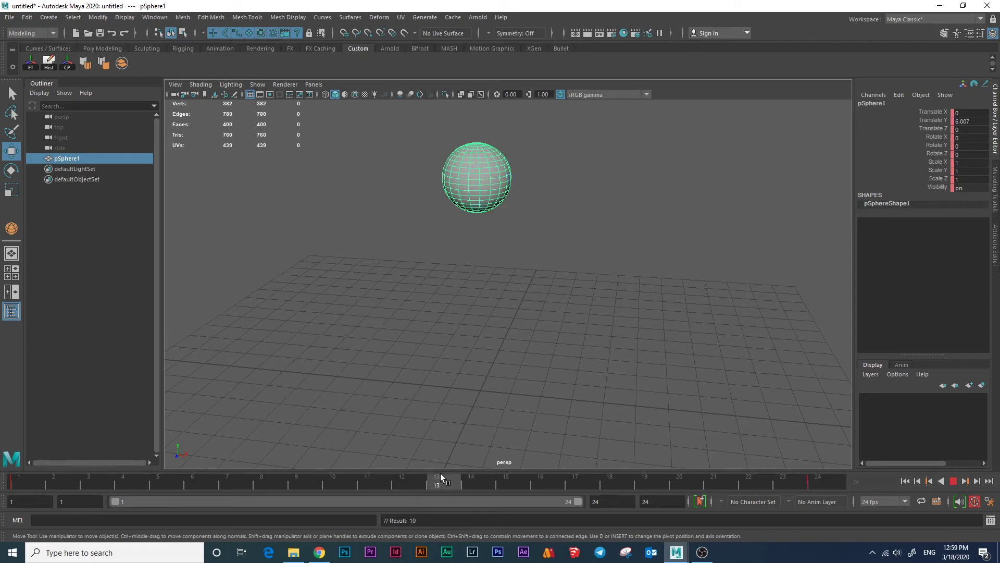
At frame 12, lower the sphere to Translate Y 0 on the grid.
click(407, 473)
alt+drag(490, 333, 504, 324)
mouse_move(483, 162)
mouse_down()
mouse_move(485, 335)
mouse_move(543, 354)
mouse_up()
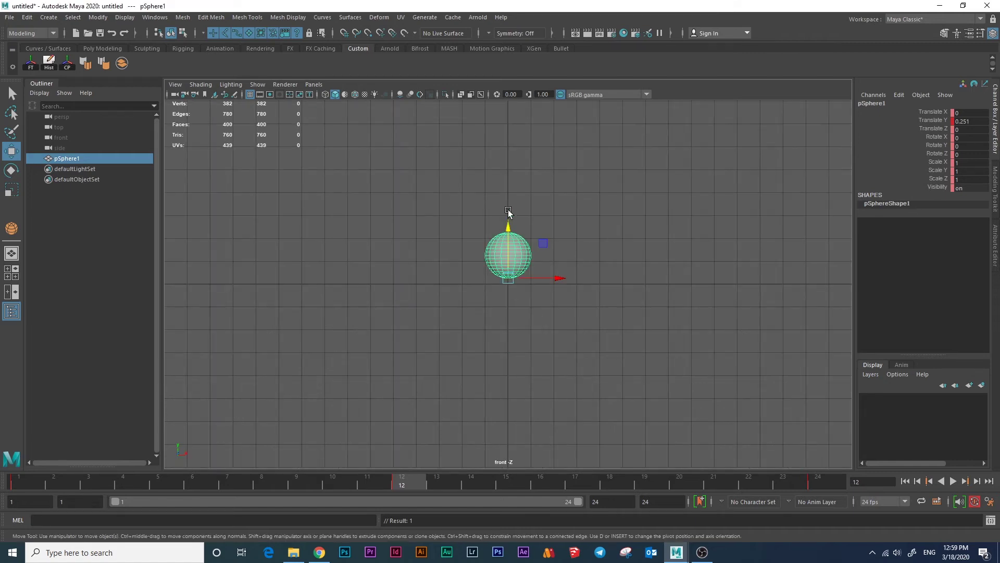
scroll(521, 219, up, 3)
click(968, 121)
text(0)
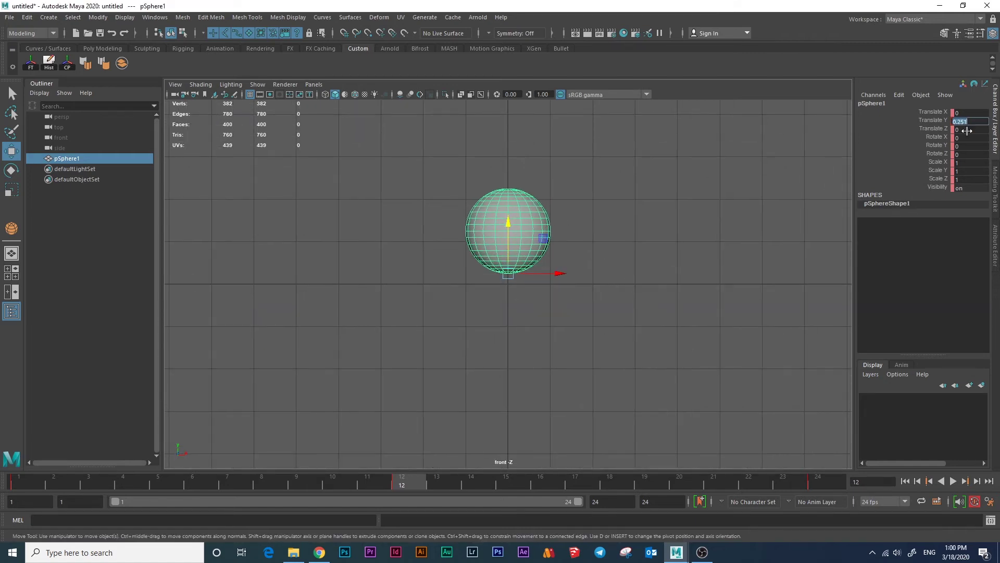
key(Return)
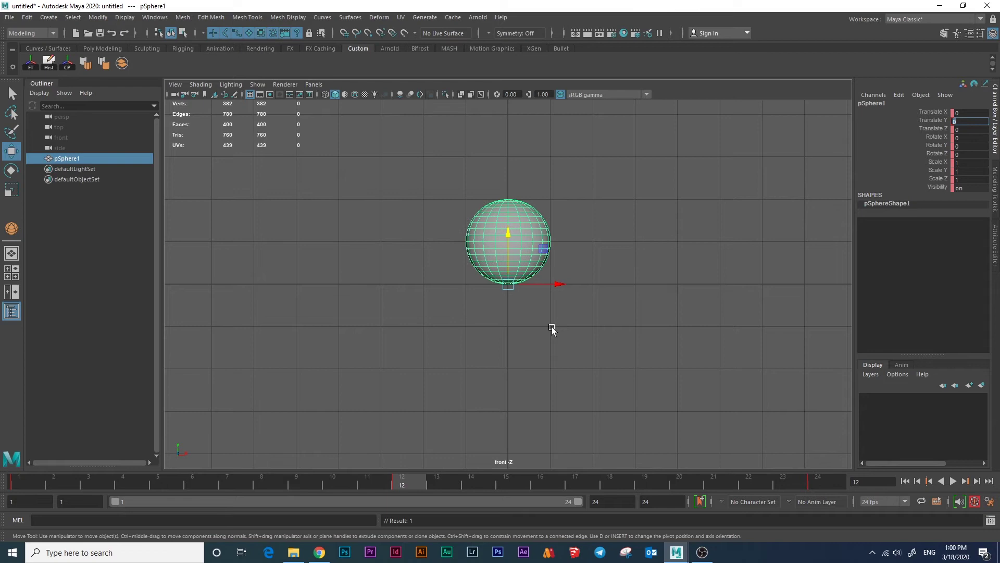
Pan the front view, reselect the sphere, and scrub back to frame 1.
click(575, 281)
scroll(552, 235, down, 3)
alt+middle_drag(553, 235, 444, 424)
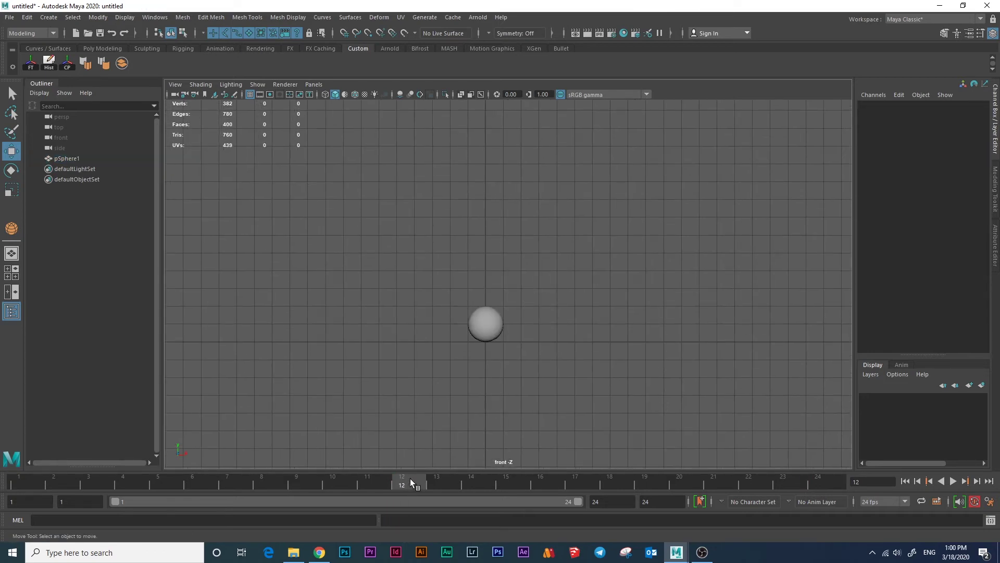
click(503, 310)
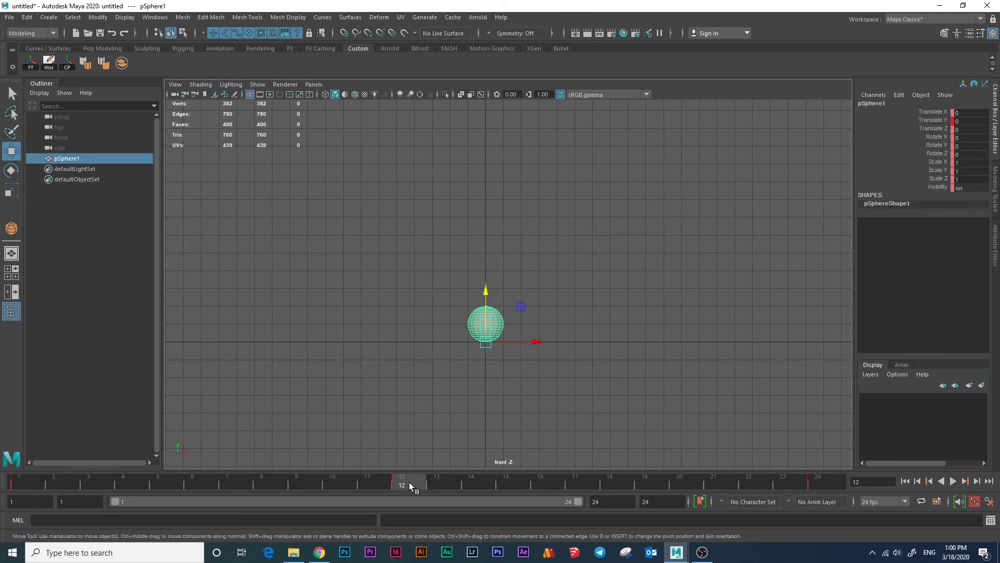
drag(409, 486, 20, 480)
Toggle to the four-view layout, switch the perspective panel to Front, and play.
key(space)
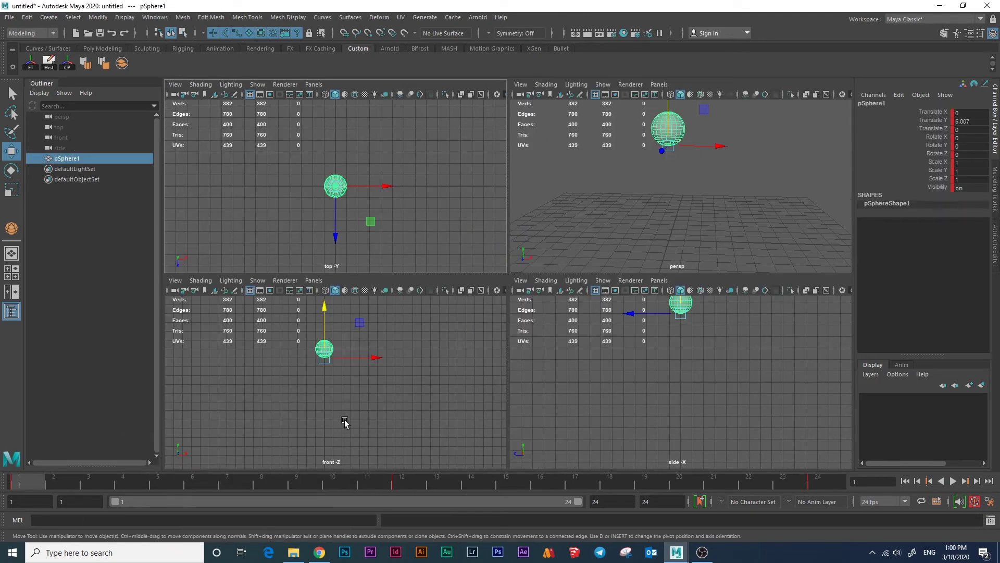
key(space)
key(space)
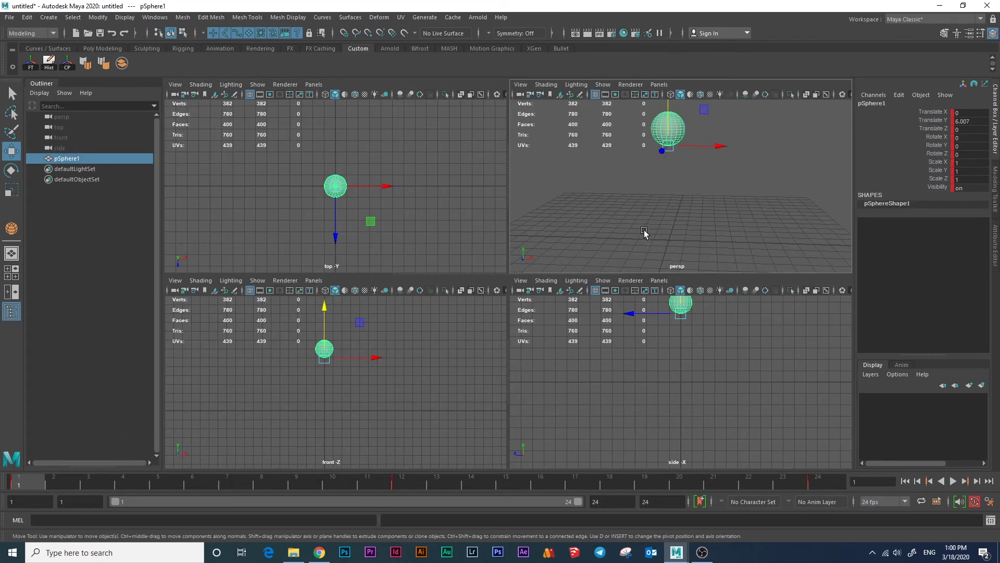
key(space)
drag(655, 198, 657, 226)
key(alt+v)
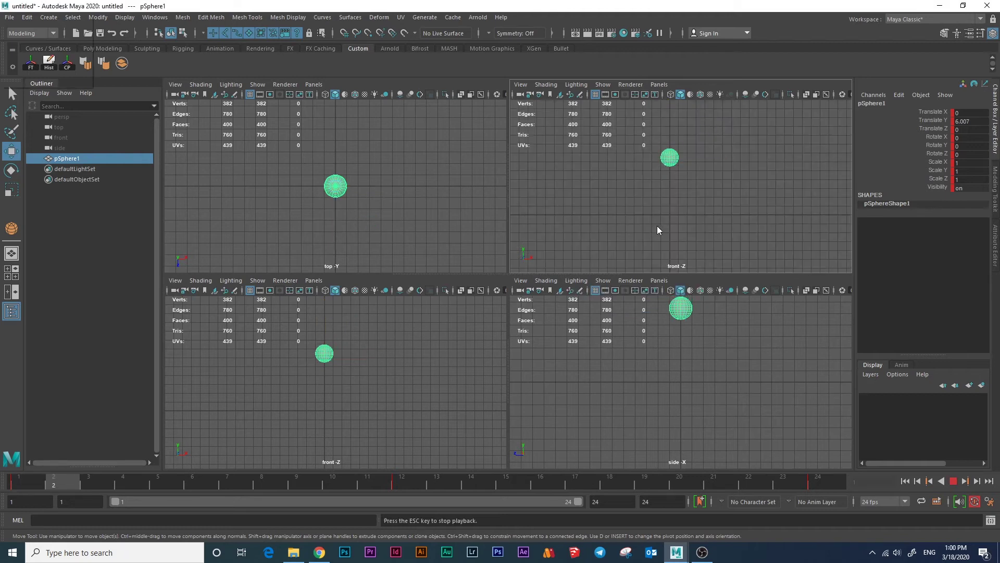
Stop playback, maximize the front view, and select the sphere.
key(alt+space)
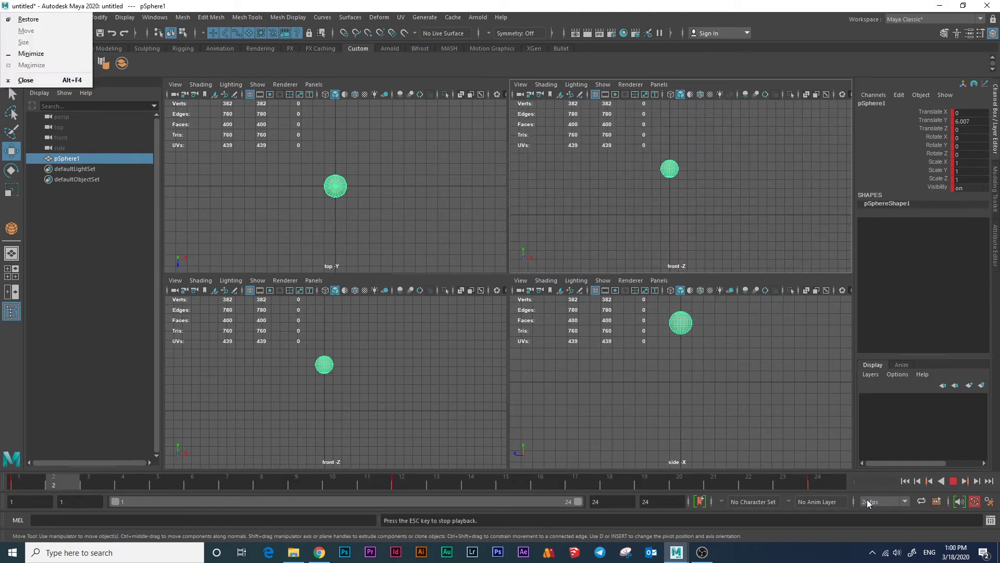
click(736, 258)
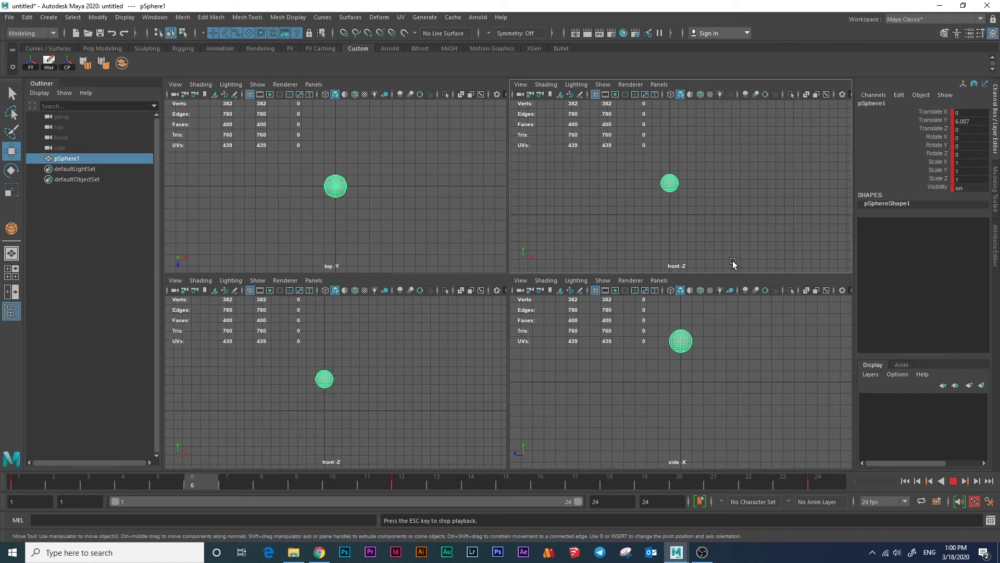
click(729, 241)
key(Escape)
key(space)
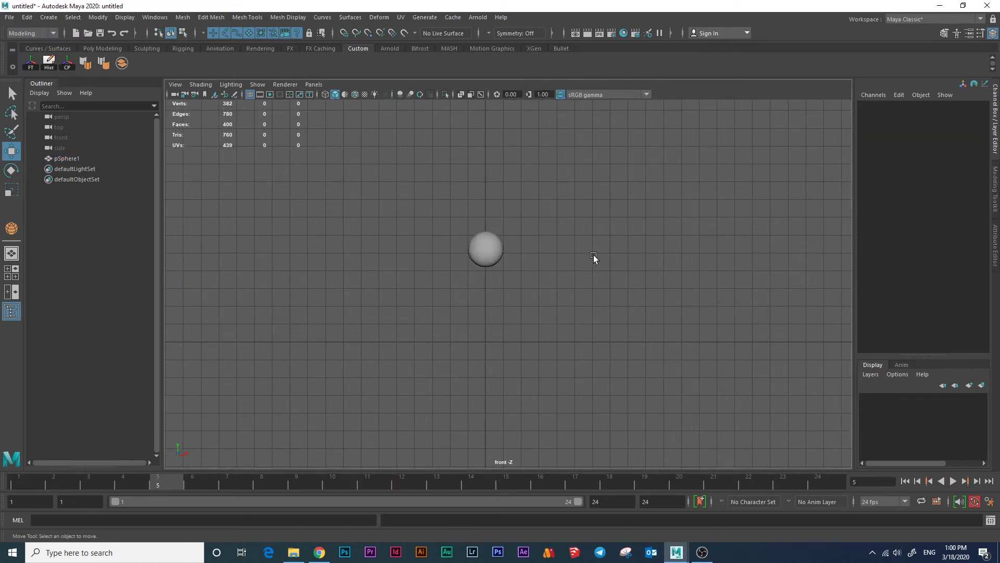
drag(532, 258, 457, 370)
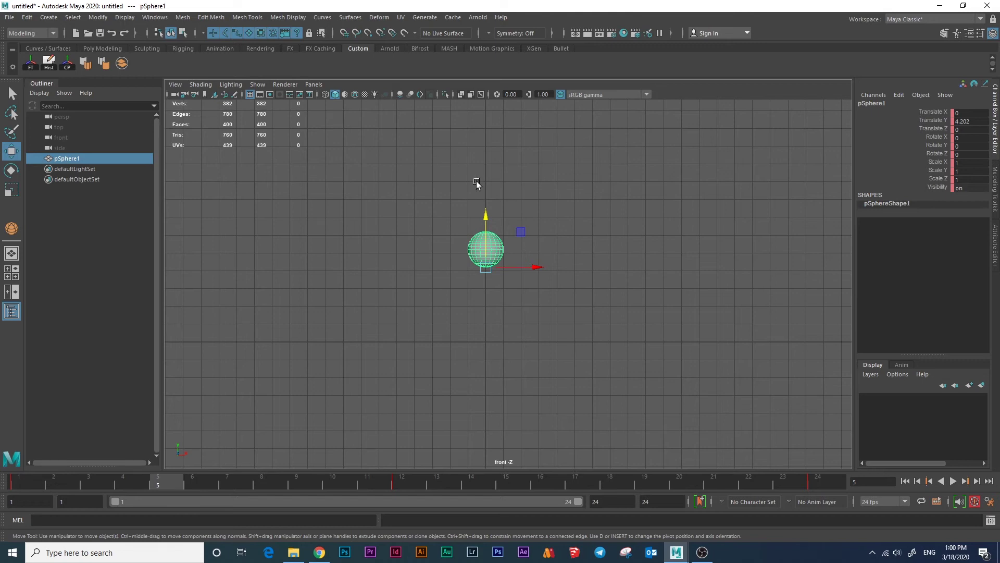
Open the Graph Editor as a small floating window and zoom the front view onto the sphere.
click(143, 18)
mouse_move(181, 74)
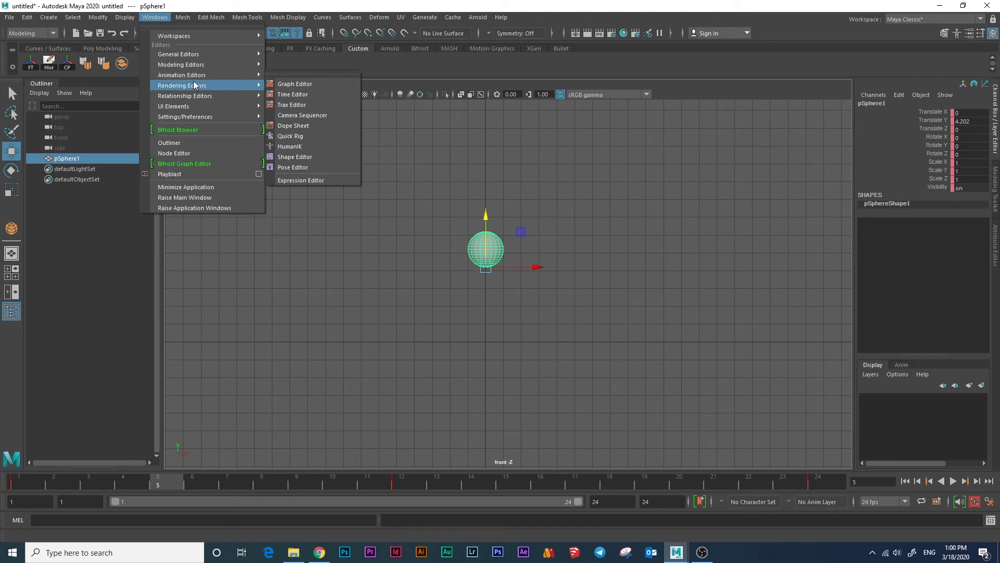
click(302, 76)
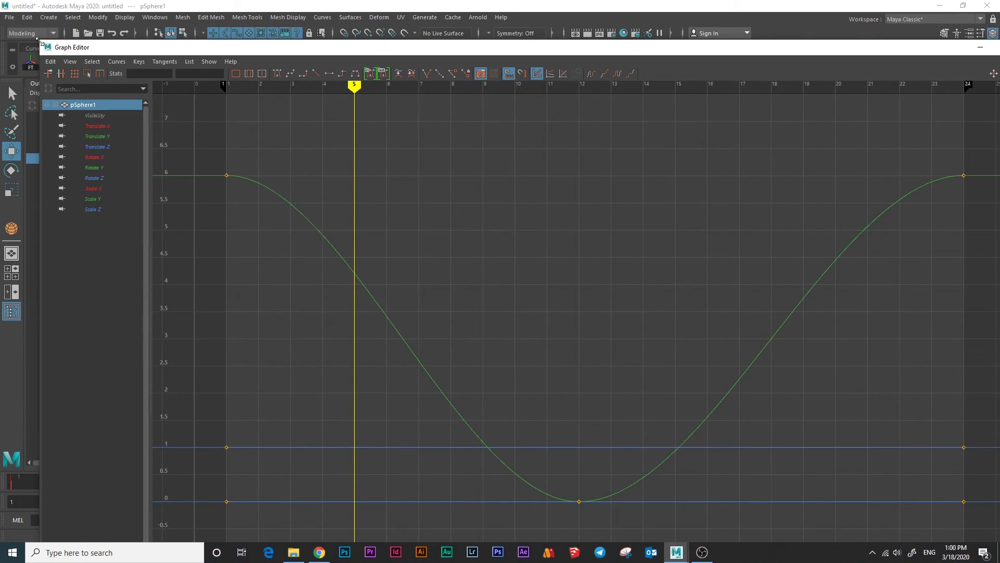
drag(41, 42, 646, 306)
drag(866, 313, 750, 150)
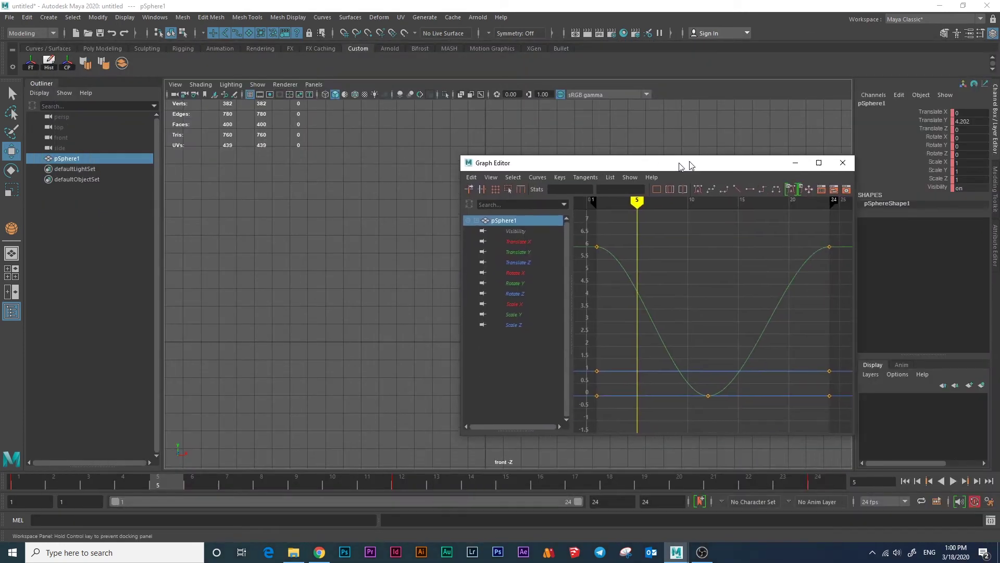
alt+middle_drag(431, 275, 286, 267)
alt+right_drag(286, 267, 369, 350)
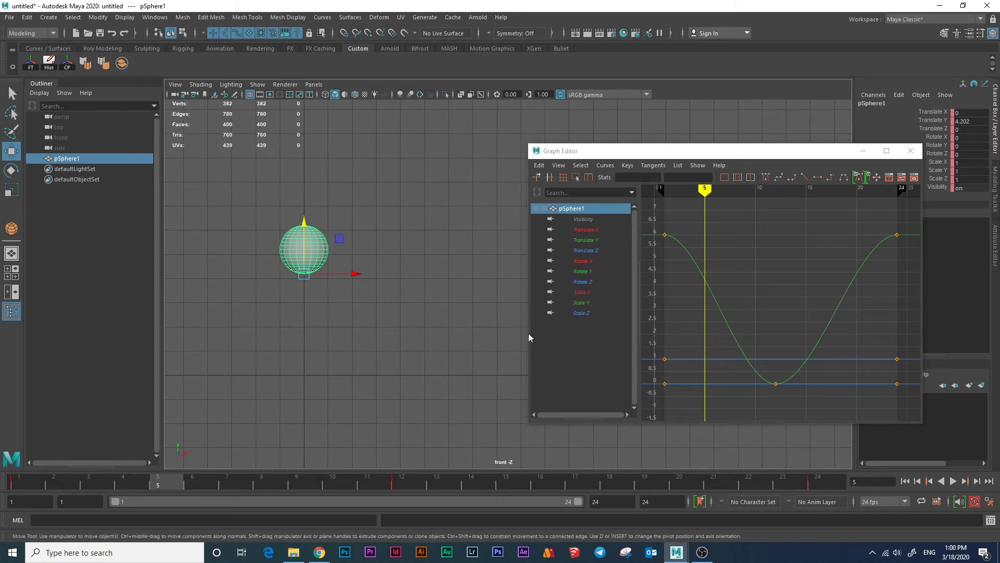
Isolate the Translate Y curve and set the frame-12 bottom key's tangents to Linear.
click(590, 239)
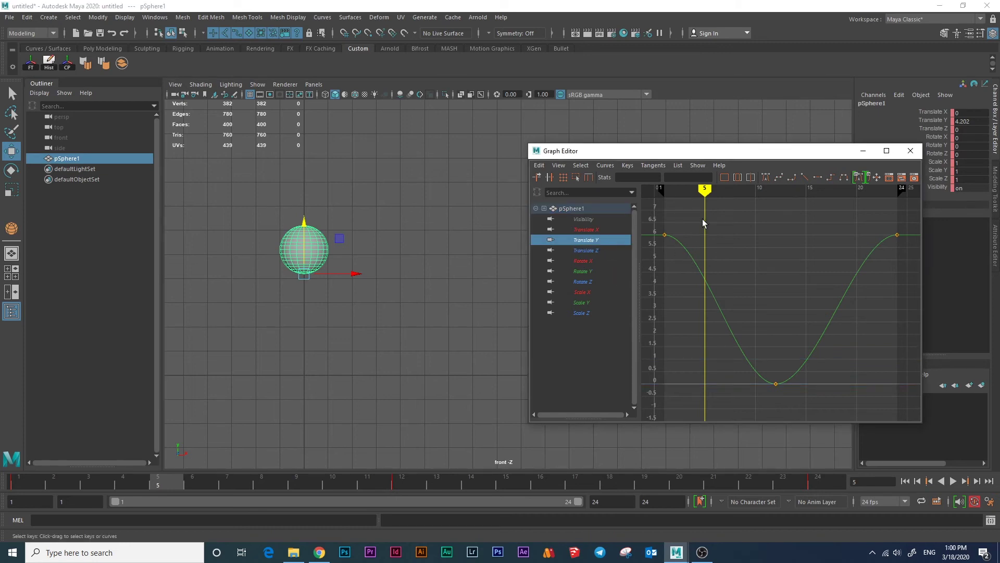
click(593, 218)
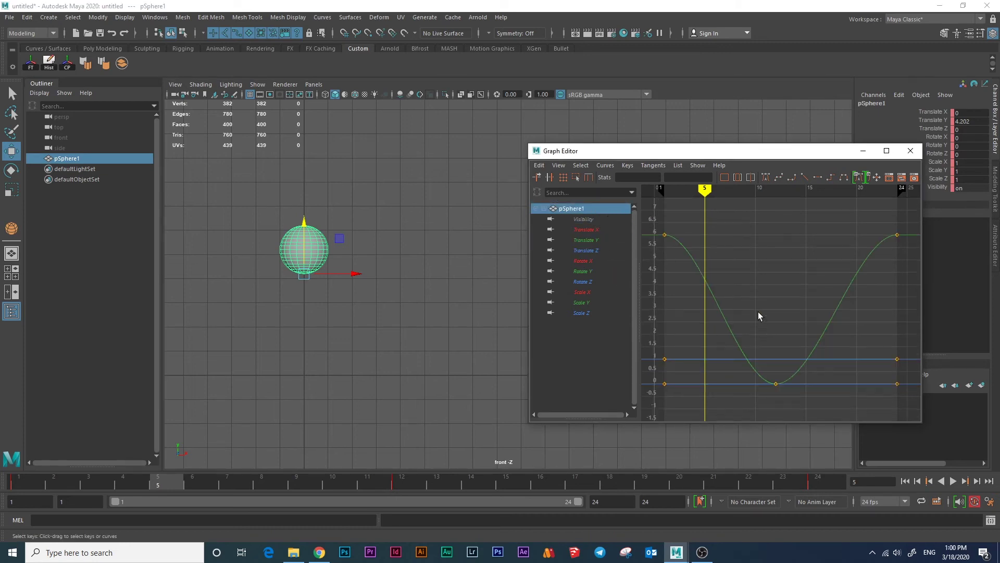
drag(655, 344, 727, 405)
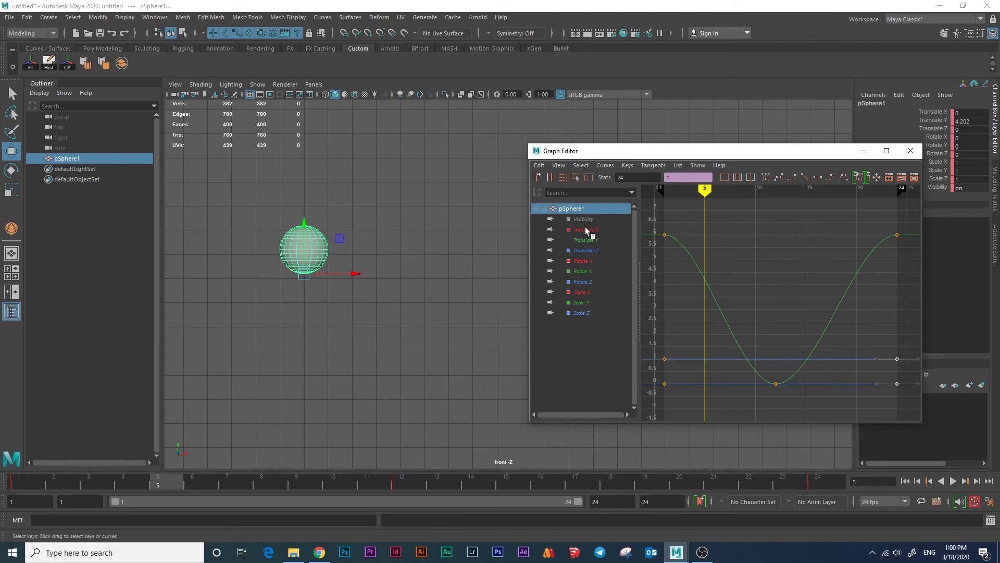
click(587, 240)
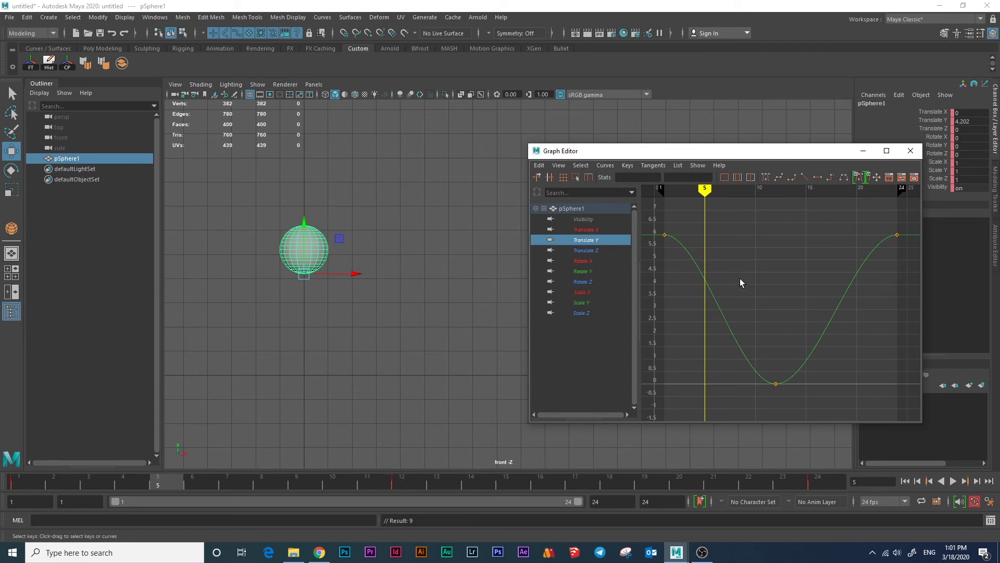
mouse_move(815, 371)
mouse_down()
mouse_move(760, 402)
mouse_move(801, 390)
mouse_move(790, 367)
mouse_up()
key(ctrl+z)
drag(757, 392, 783, 365)
click(805, 177)
key(ctrl+z)
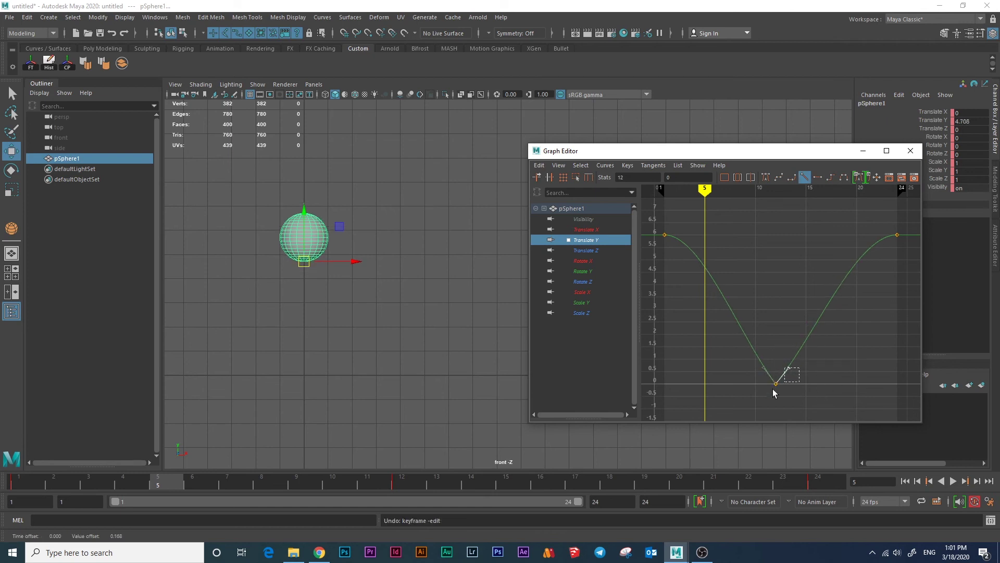
Give the frame-12 ground key weighted tangents and widen the Graph Editor.
right_click(776, 385)
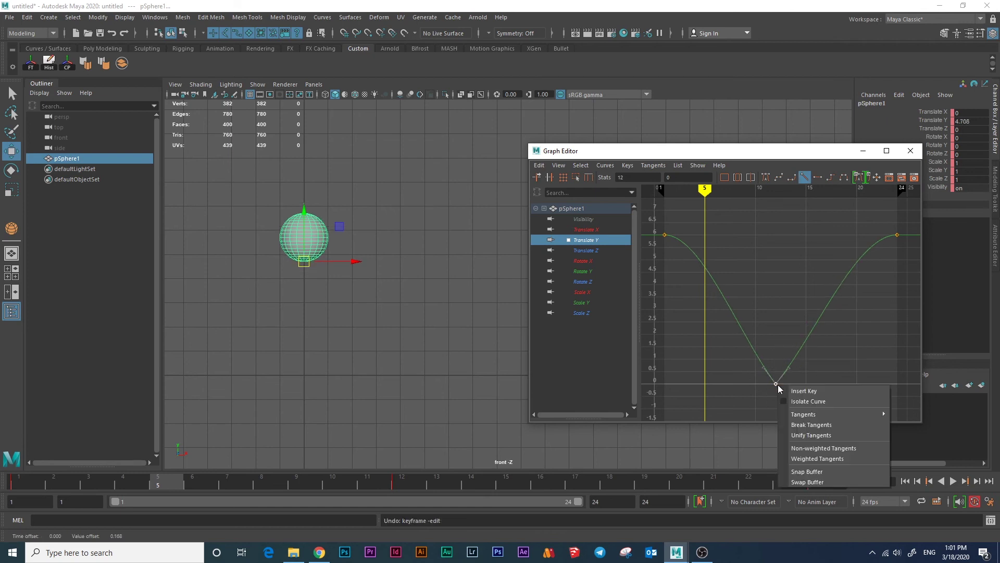
click(827, 457)
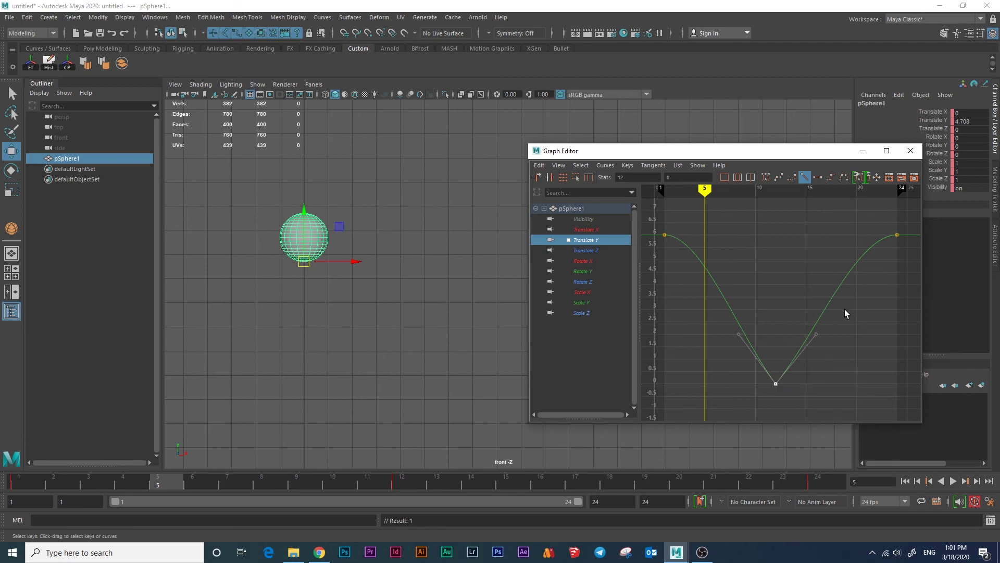
drag(813, 337, 815, 345)
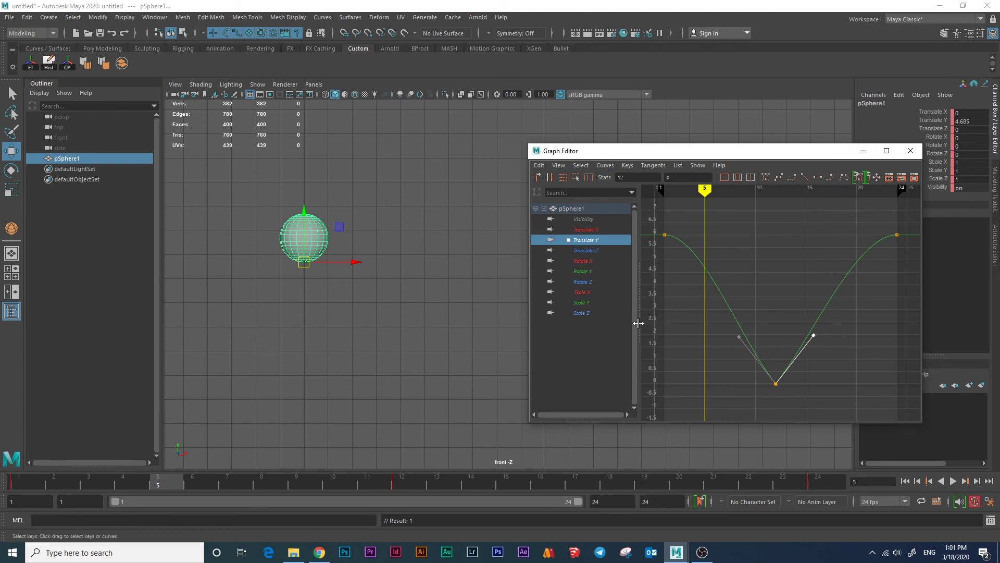
drag(529, 304, 399, 303)
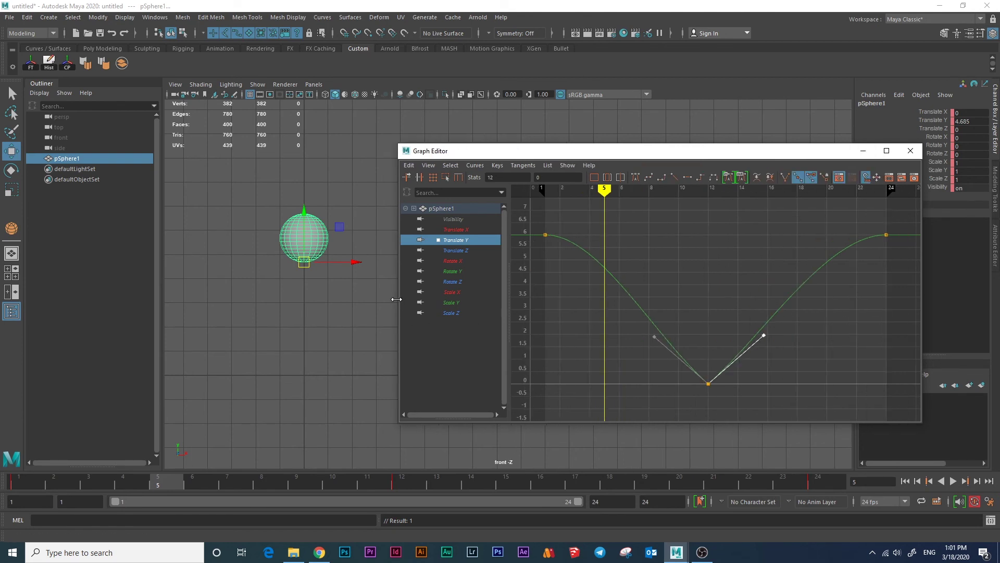
Break the ground key's tangents, raise both handles, and return to frame 1.
click(785, 177)
drag(764, 335, 754, 317)
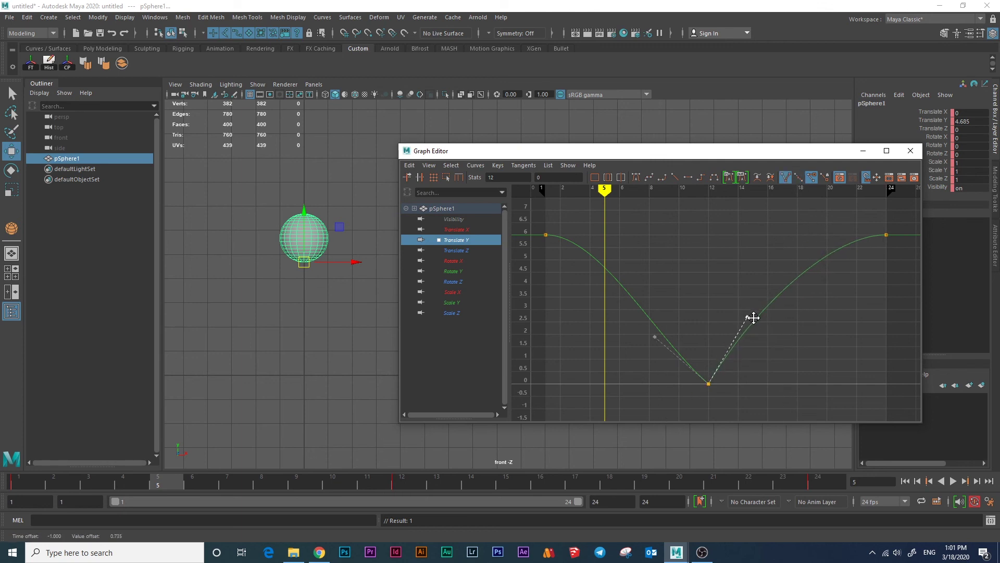
drag(654, 337, 676, 316)
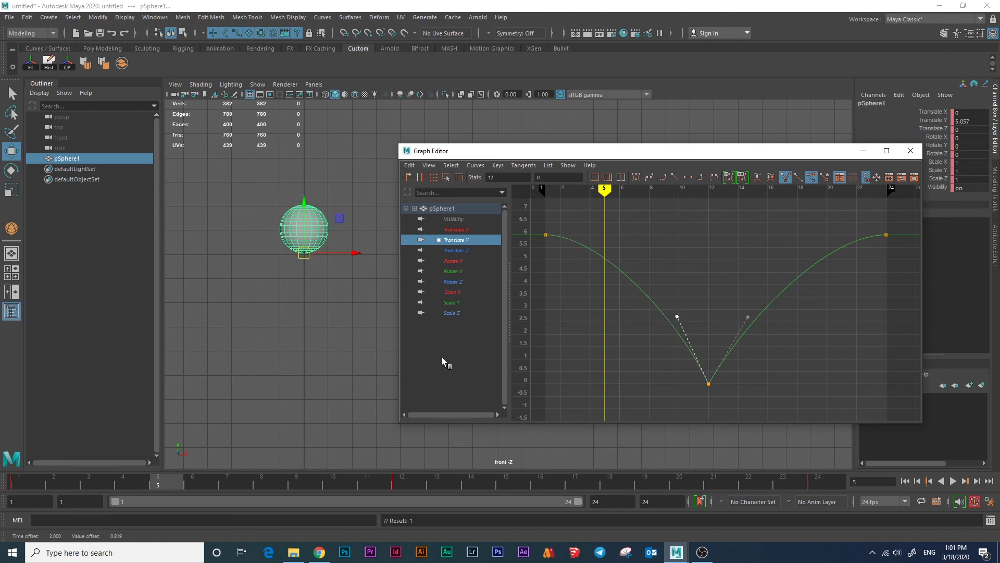
key(alt+shift+v)
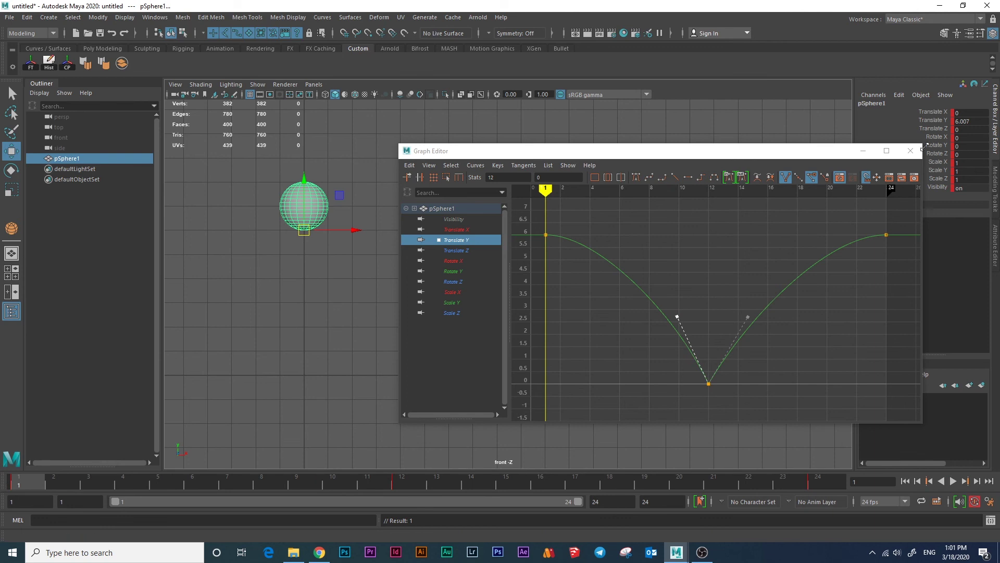
Close the Graph Editor and play back the 24-frame bounce, viewed from an orbited perspective camera.
click(866, 150)
key(alt+v)
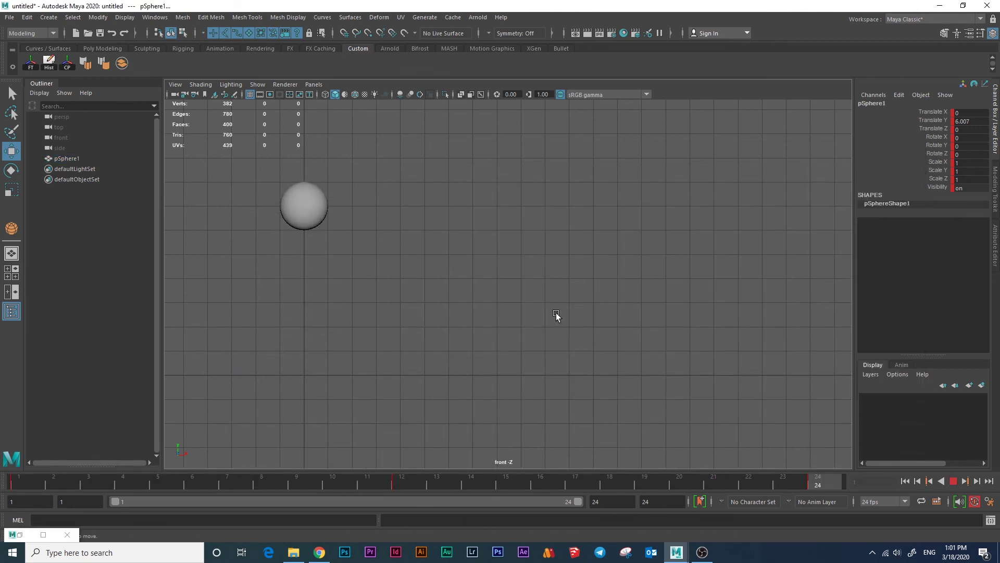
click(537, 240)
mouse_move(599, 286)
alt+mouse_down()
mouse_move(625, 351)
mouse_move(492, 330)
alt+mouse_up()
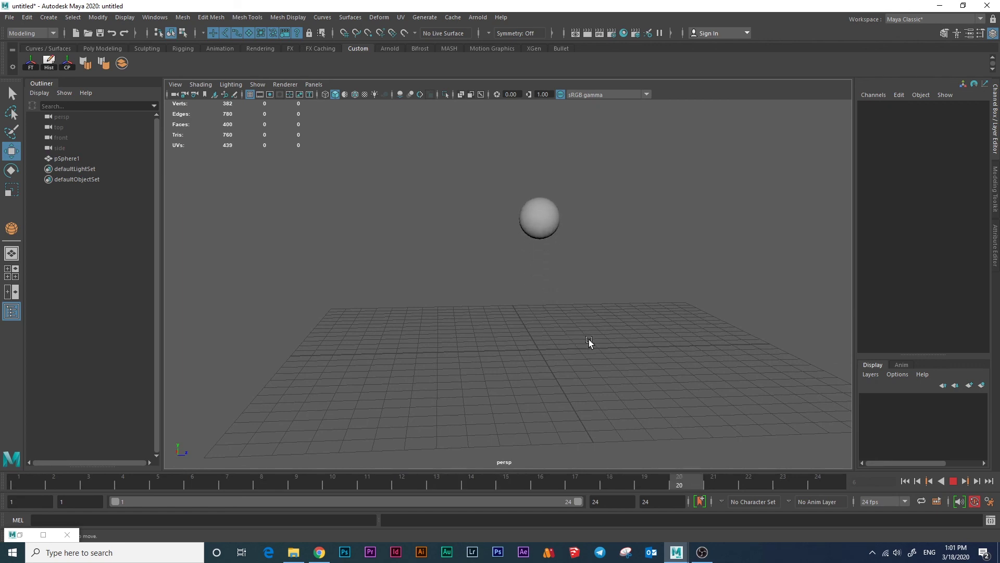
alt+drag(550, 346, 498, 352)
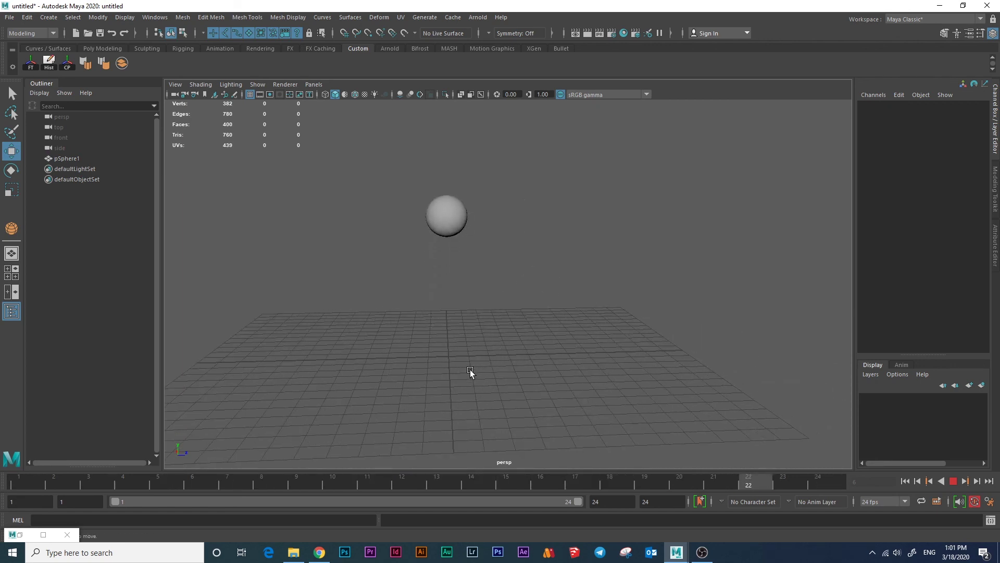
alt+drag(577, 379, 590, 376)
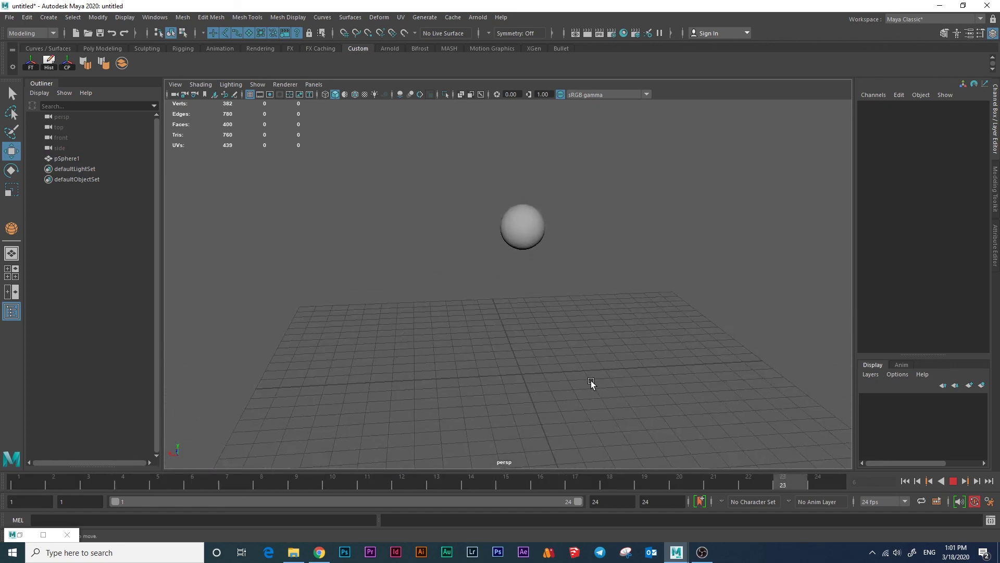